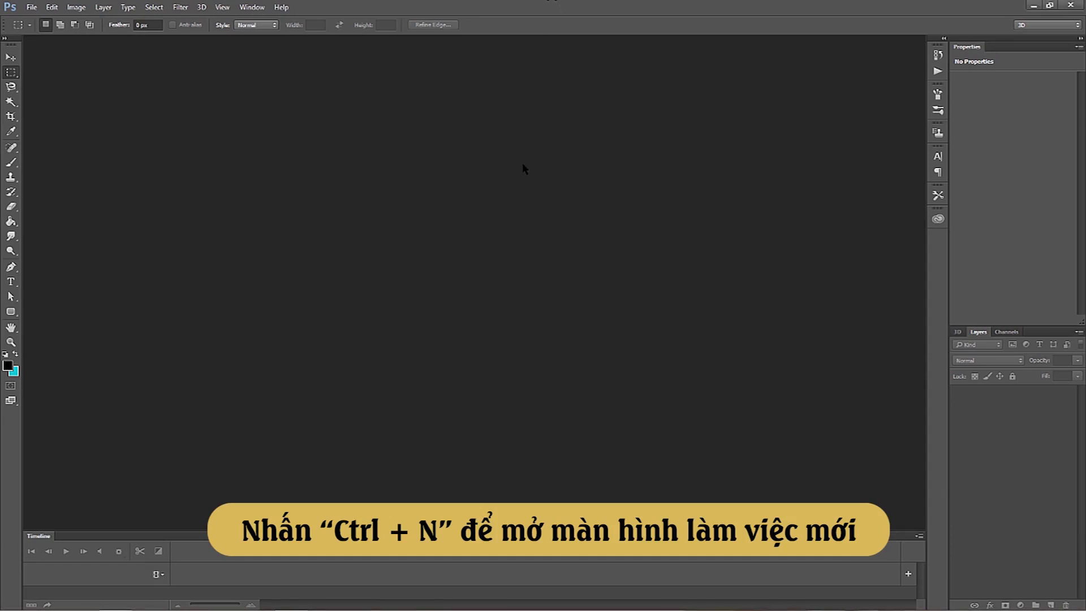
Step: Create Untitled-1: 1920 × 1080 px, 300 ppi, white background
key(ctrl+n)
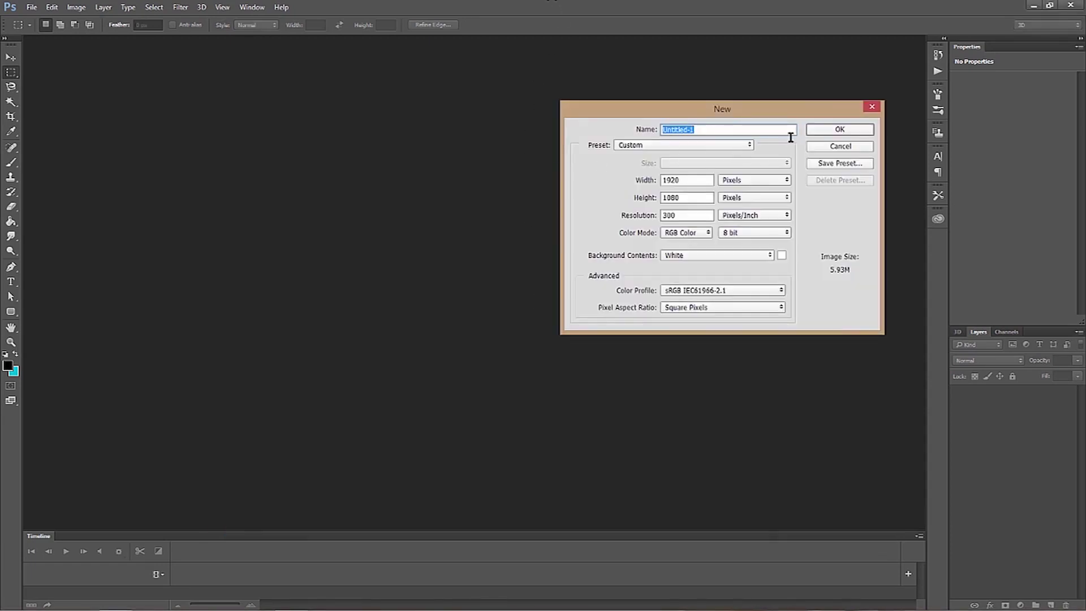
drag(727, 119, 681, 137)
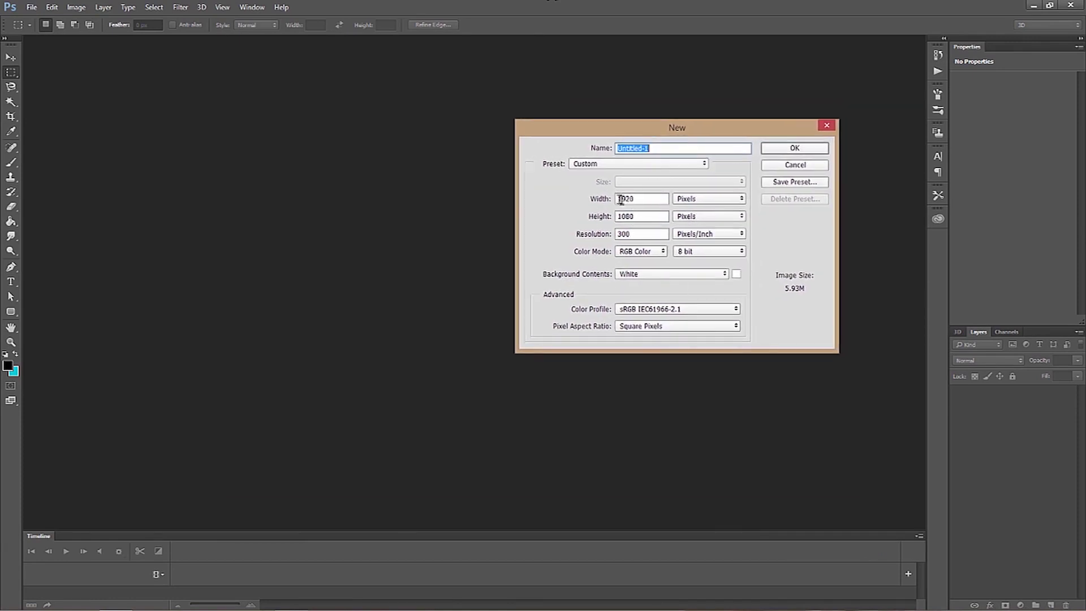
drag(616, 198, 650, 198)
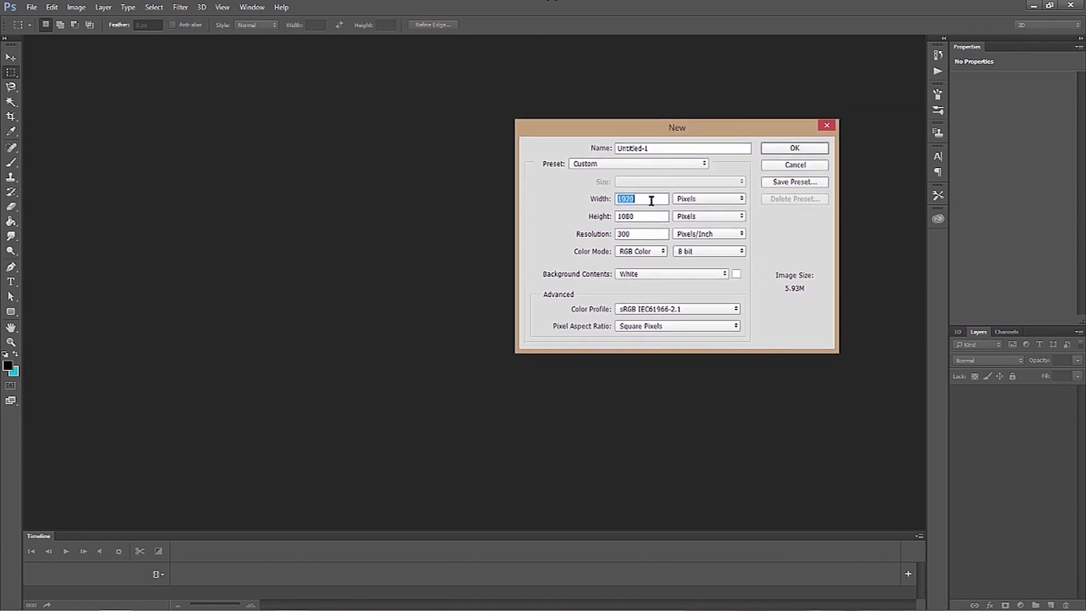
click(795, 148)
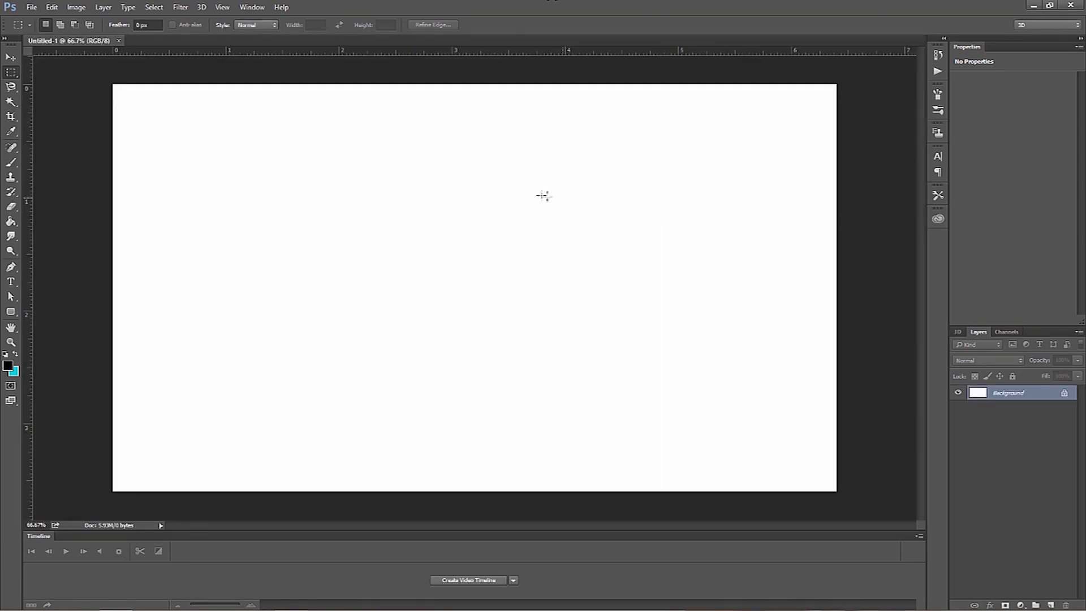
Step: Open the Sequence still JPEG and dismiss the pixel aspect ratio notice
key(v)
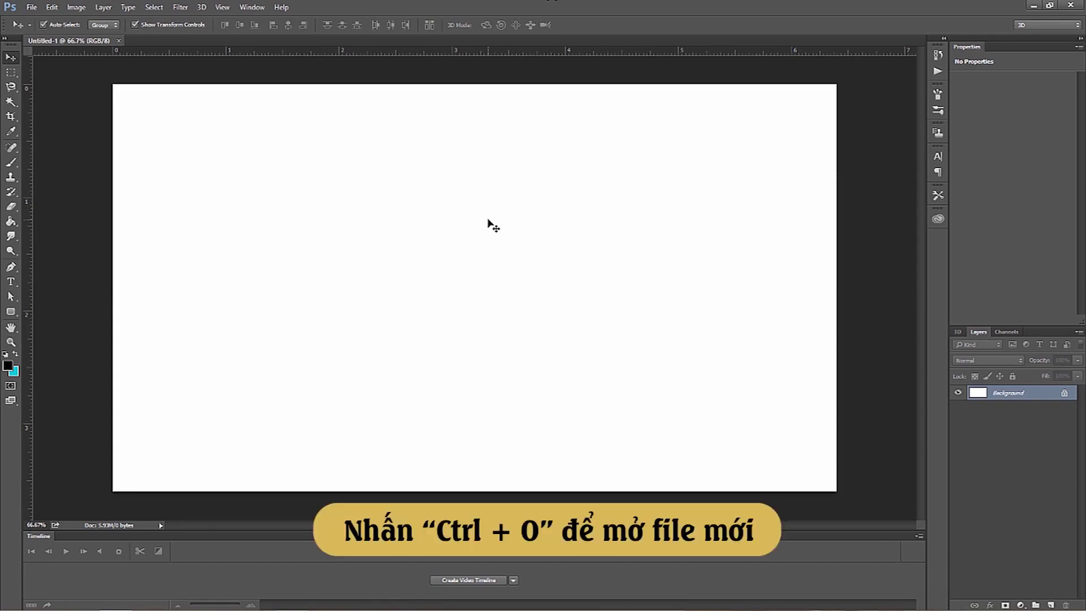
key(ctrl+o)
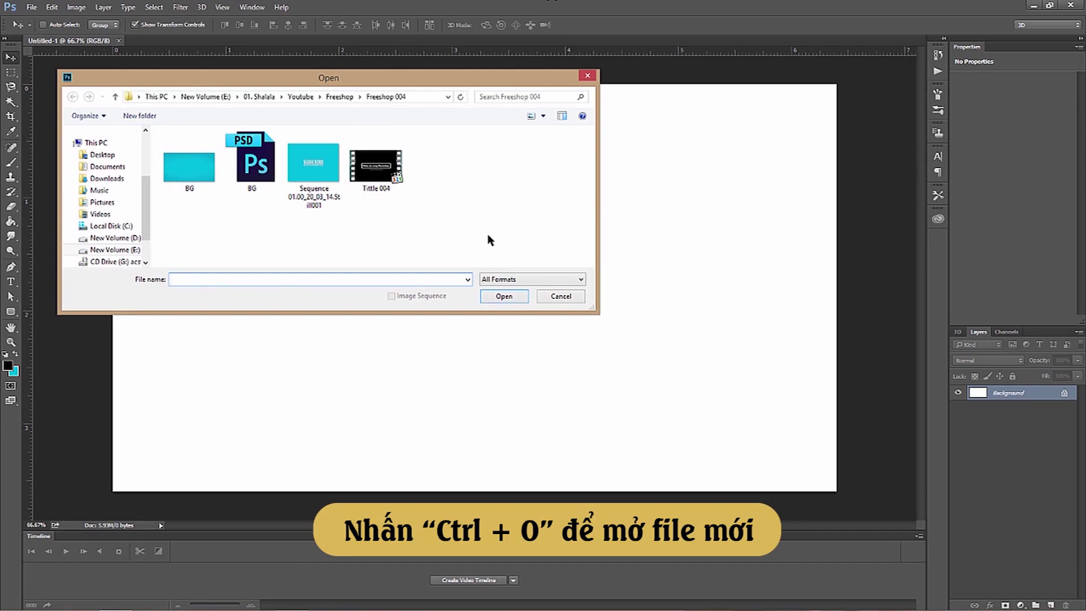
double_click(310, 165)
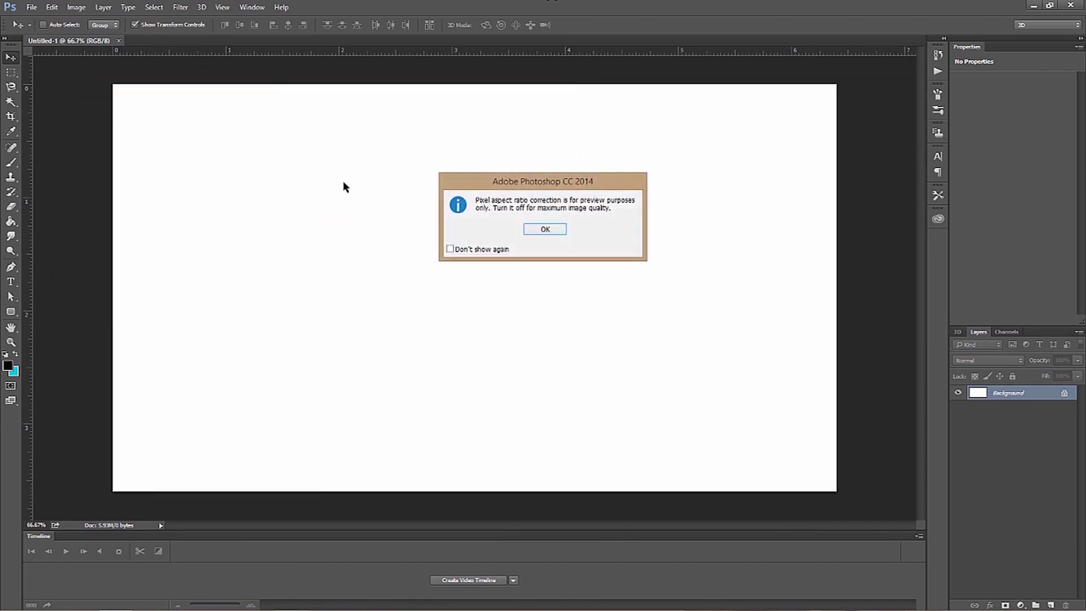
click(536, 231)
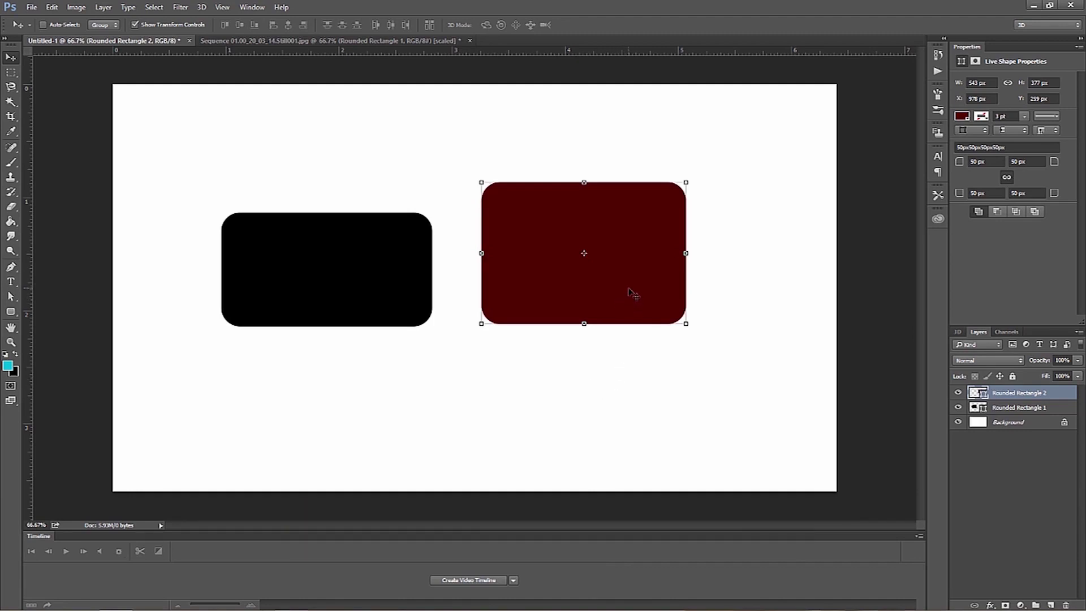
Step: Place the dark-red rectangle beside the black one and rename the layers Hinh chu nhat 1 and 2
mouse_move(630, 288)
mouse_down()
mouse_move(455, 318)
mouse_move(688, 336)
mouse_up()
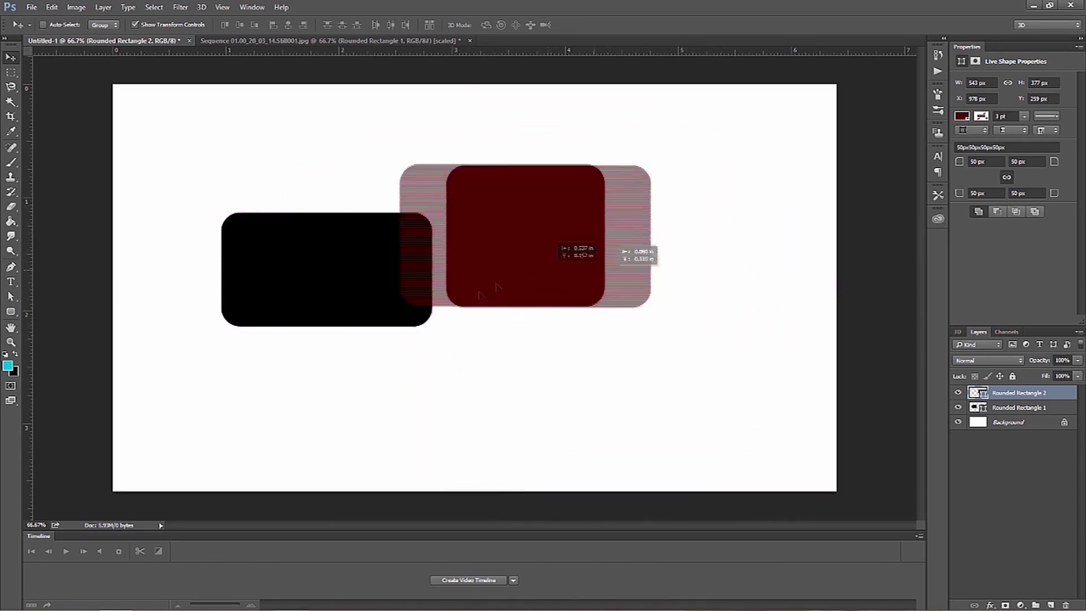
drag(689, 336, 656, 328)
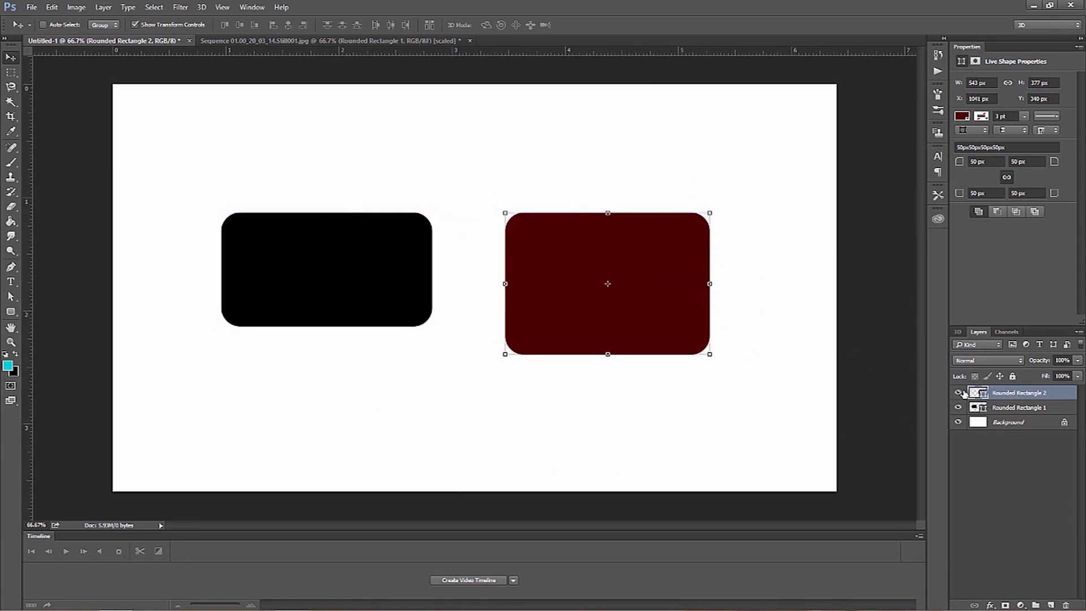
double_click(1011, 393)
text(He)
text( chu nhat 1)
double_click(1021, 408)
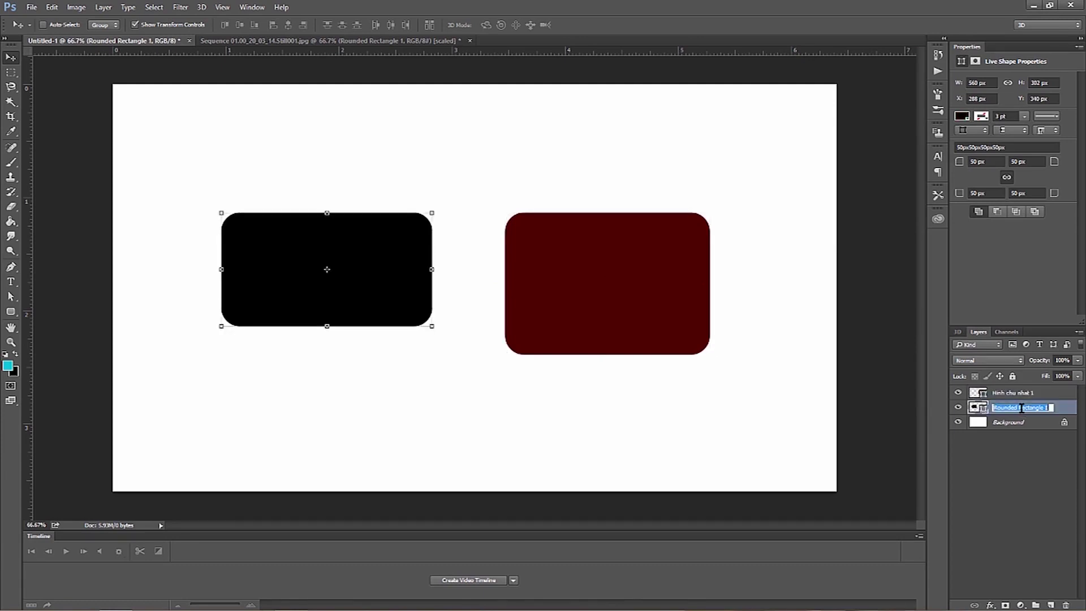
text(Hinh)
text( chu nhat 2)
key(Return)
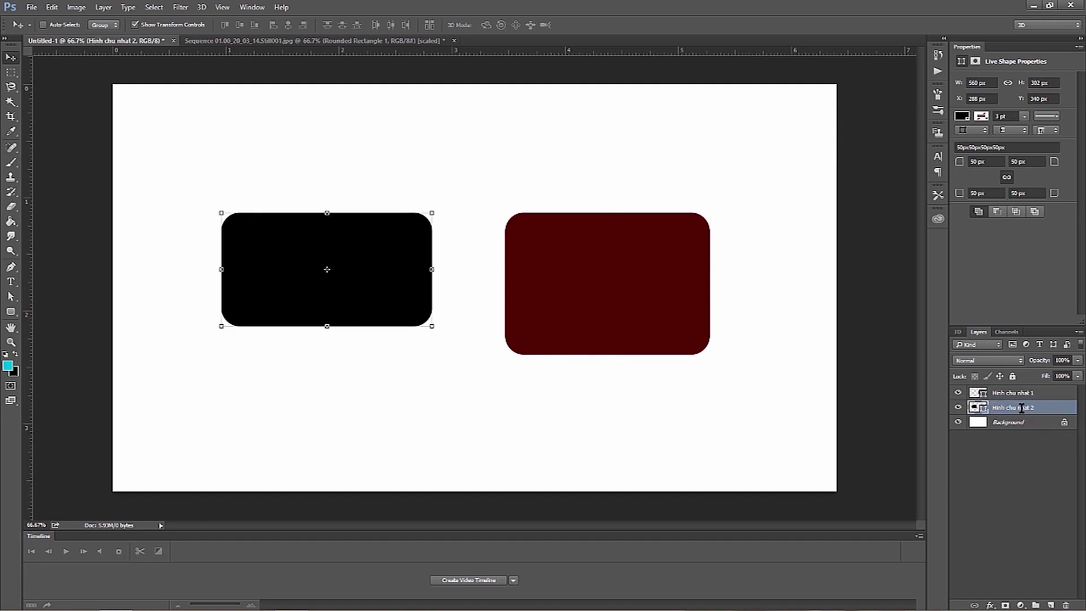
Step: Move the dark-red rectangle down and left to X 884, Y 592
ctrl+click(679, 334)
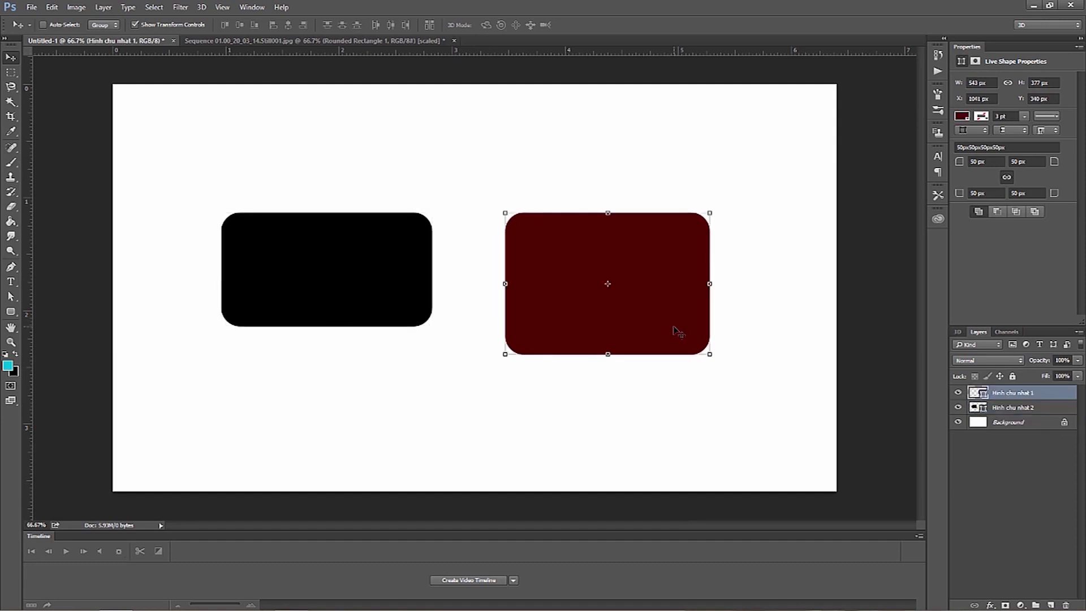
drag(675, 329, 615, 423)
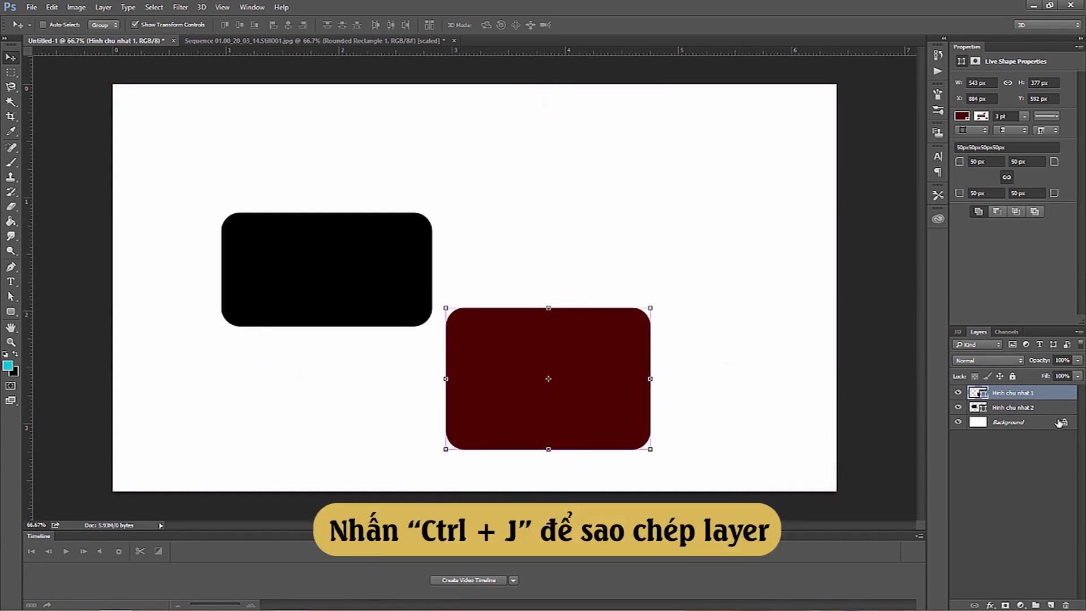
click(1021, 407)
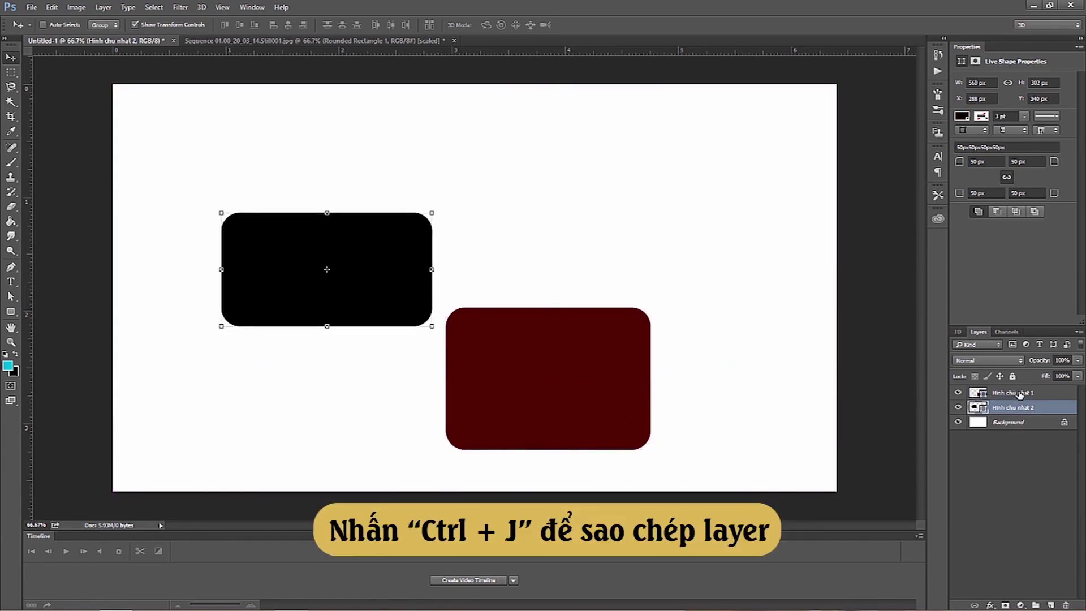
Step: Duplicate Hinh chu nhat 1 and place the copy at X 1099, Y 351, directly above the original
click(1020, 393)
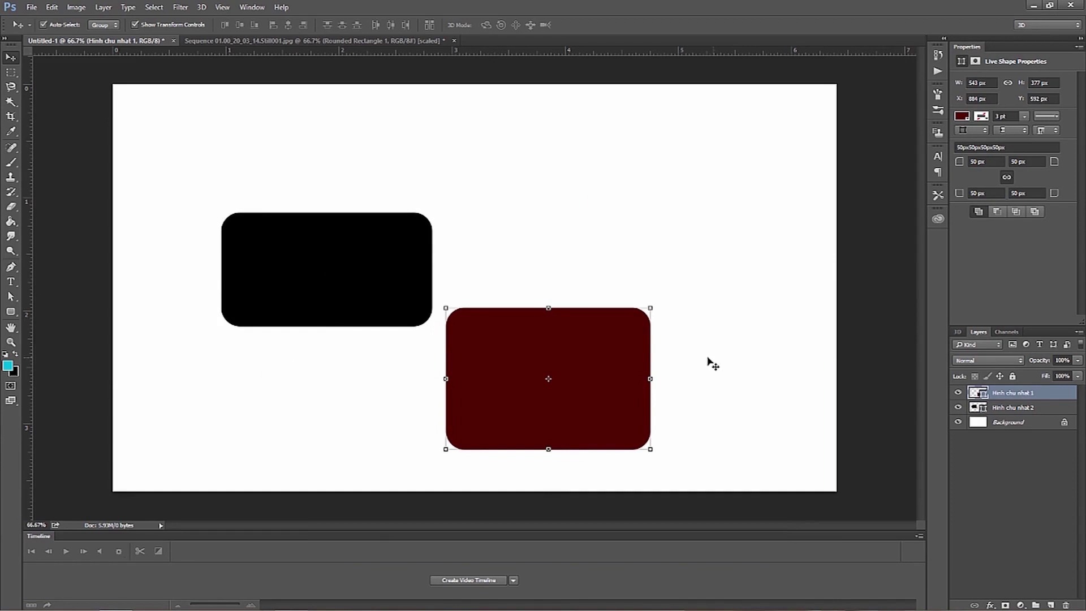
key(ctrl+j)
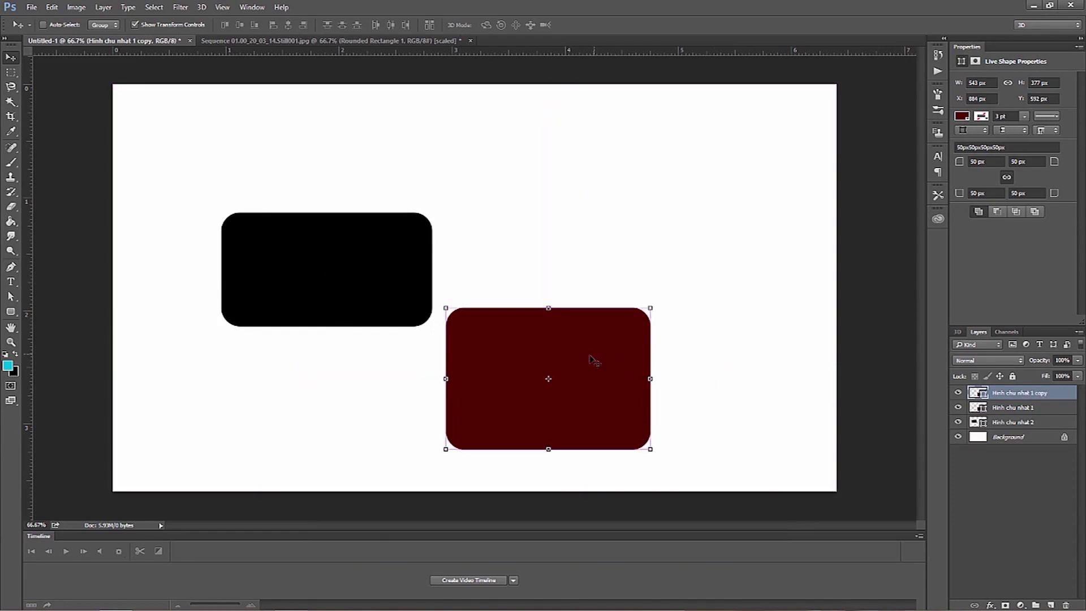
mouse_move(596, 366)
mouse_down()
mouse_move(656, 194)
mouse_move(677, 207)
mouse_up()
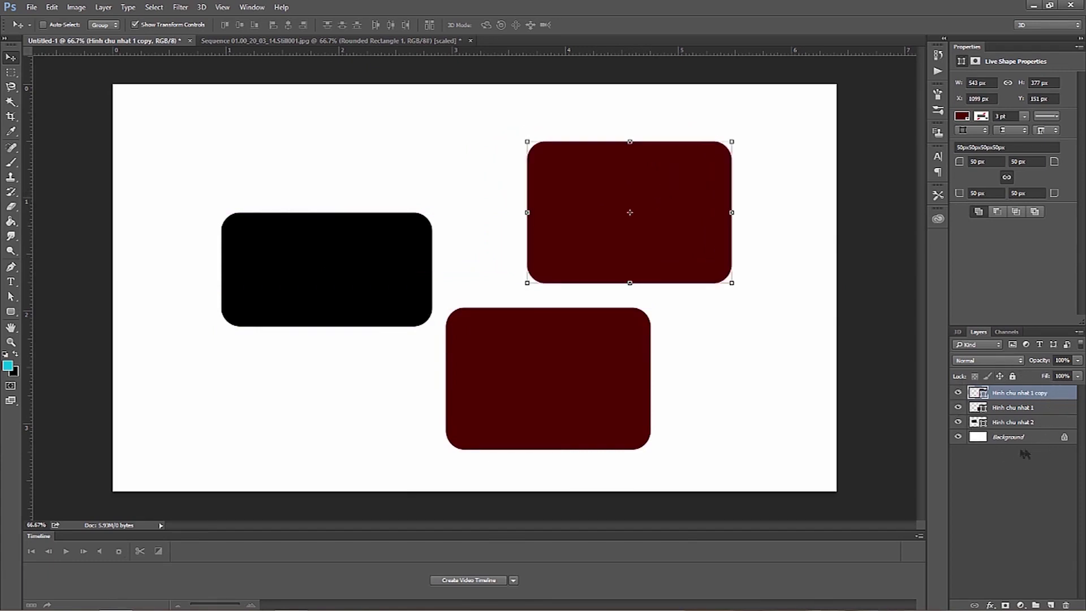
drag(690, 221, 608, 231)
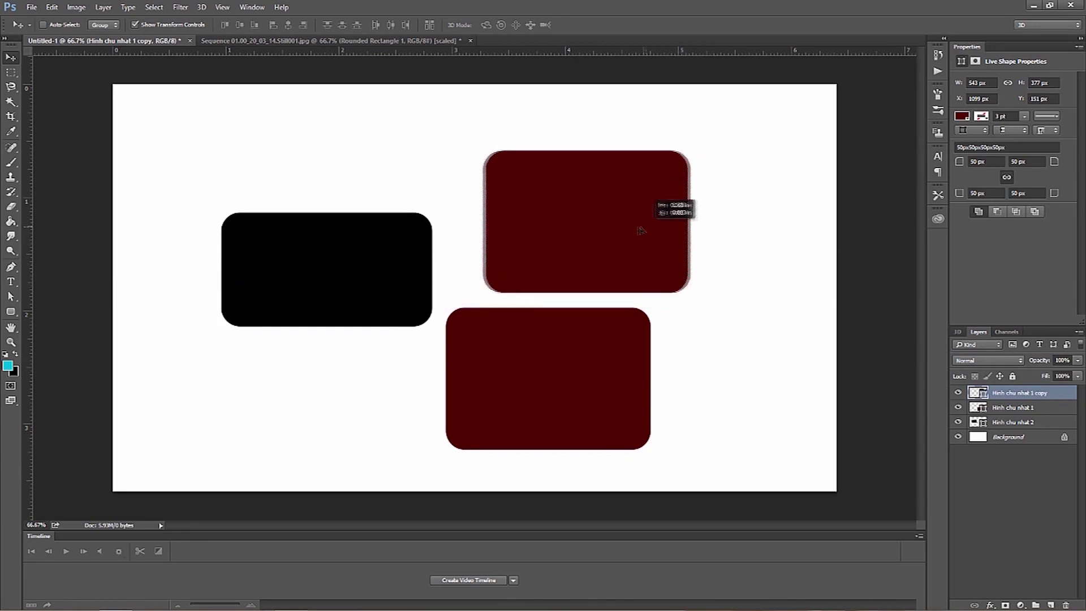
key(w)
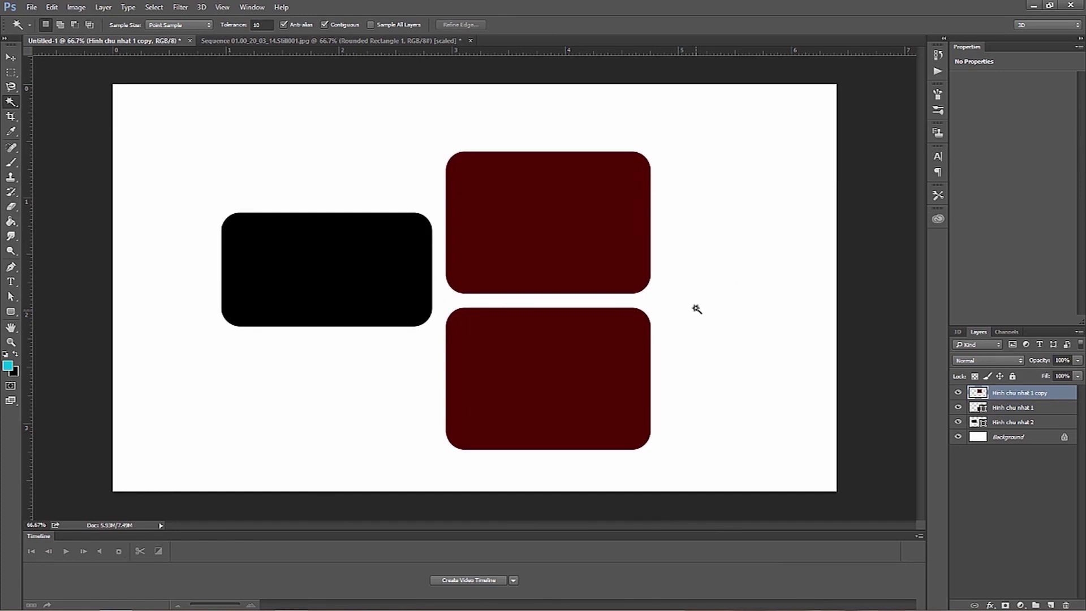
Step: Add cyan 'Chou Chou' text in UTM Seagull Bold 16 pt, centred in the upper red rectangle
key(t)
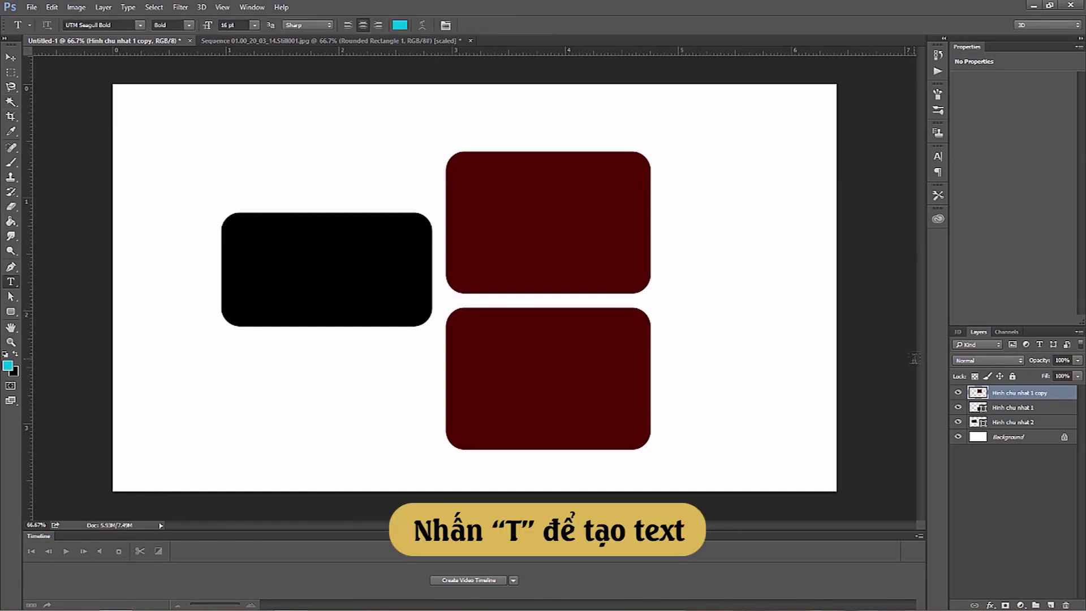
click(474, 202)
text(C)
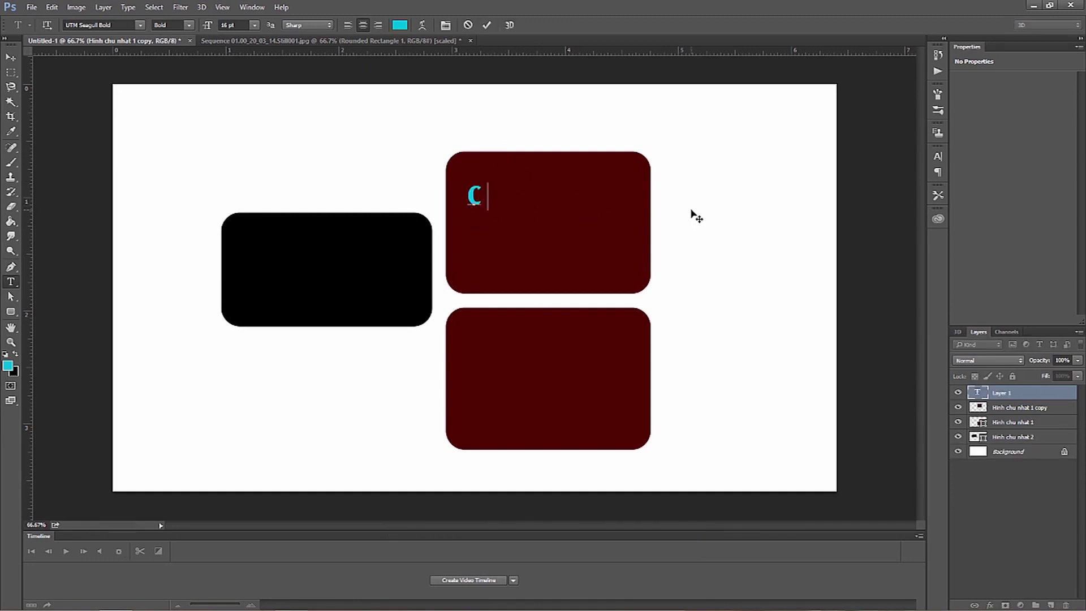
text(hou Chou)
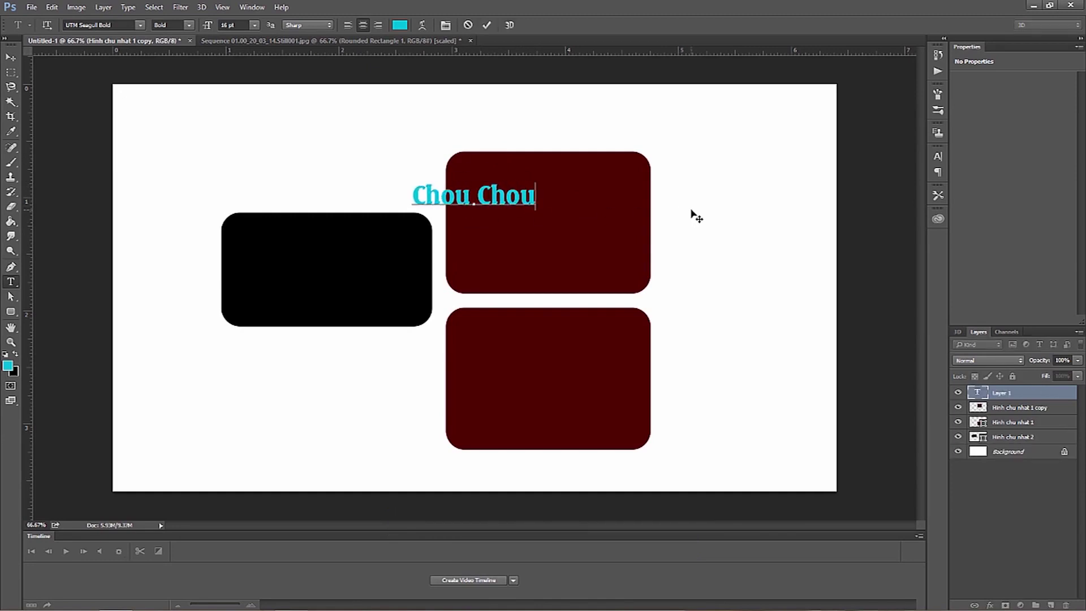
drag(590, 272, 617, 263)
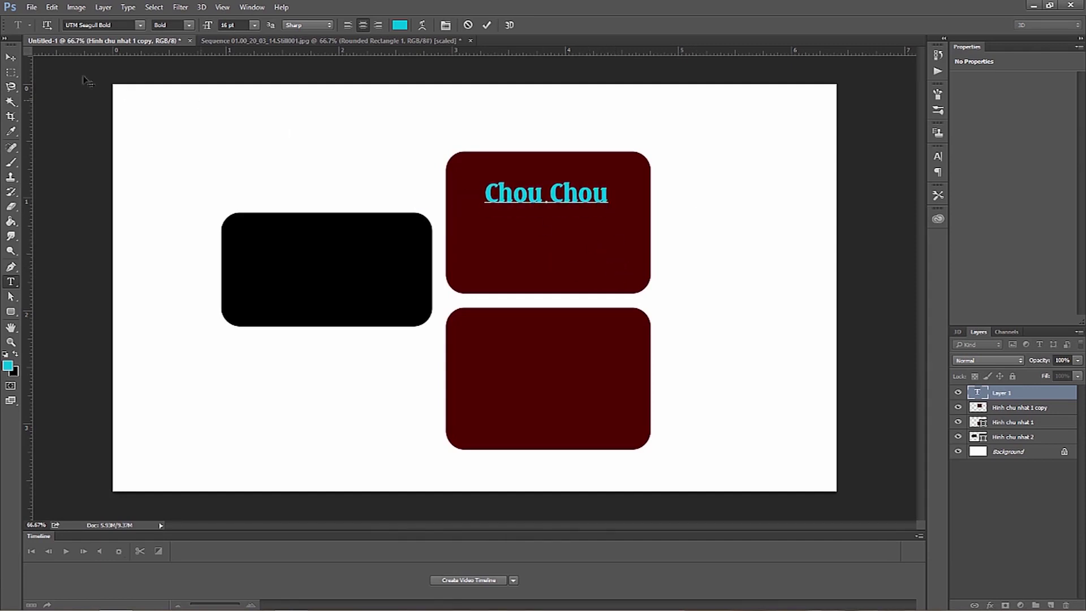
click(11, 57)
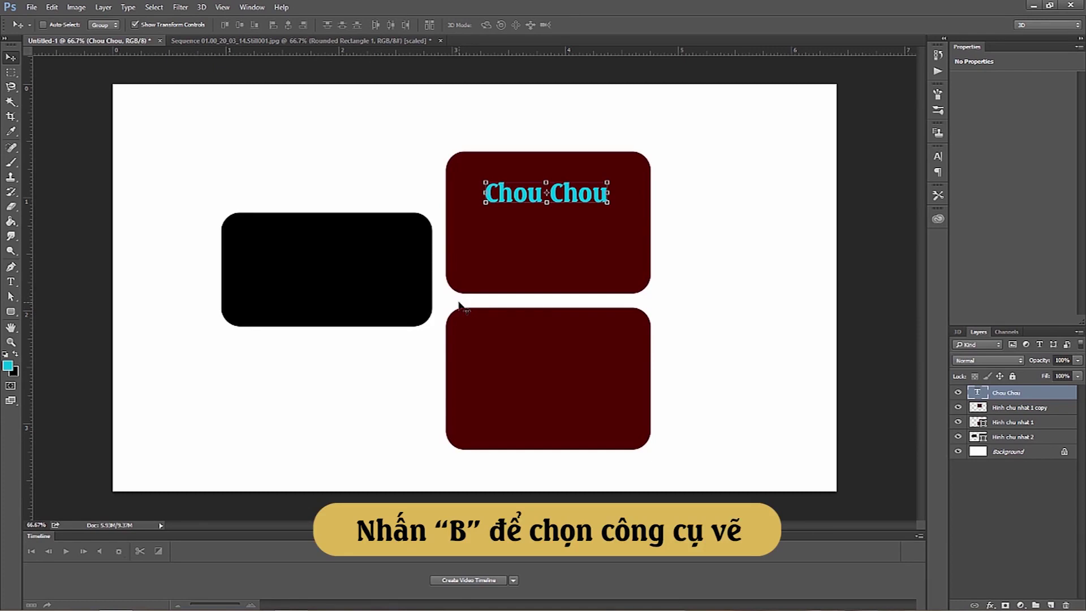
key(b)
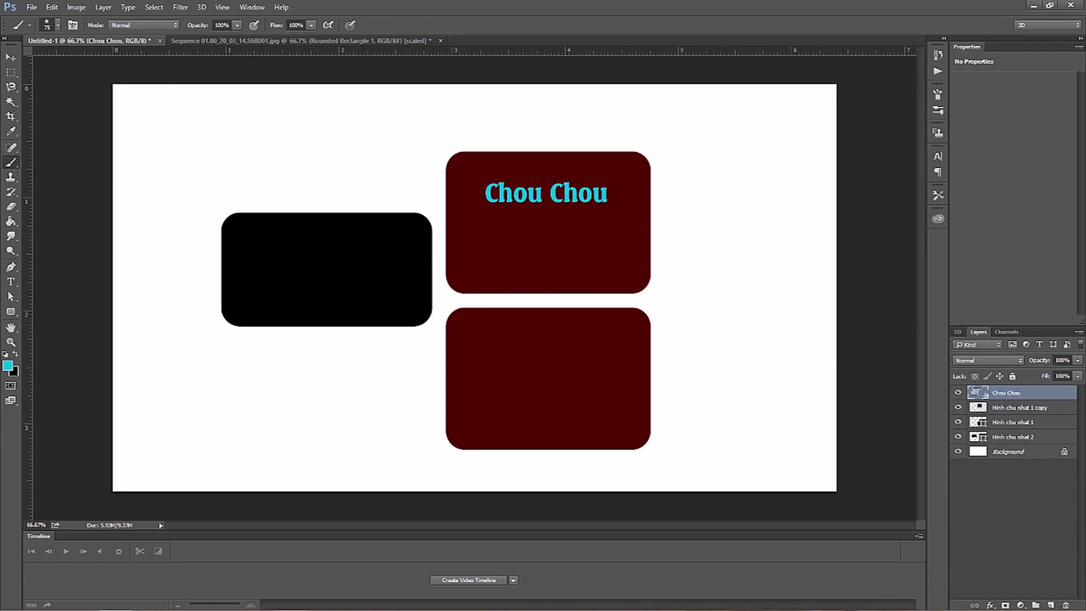
Step: On the Hinh chu nhat 1 copy layer, paint a soft cyan stroke across the upper-right rectangle
click(1016, 410)
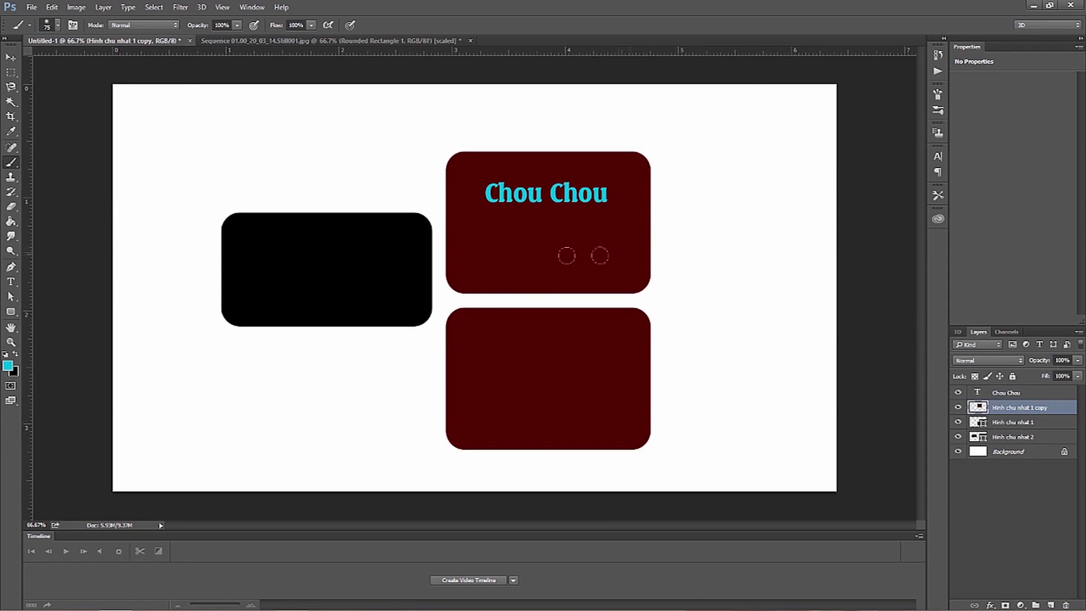
mouse_move(541, 255)
mouse_down()
mouse_move(620, 276)
mouse_move(670, 267)
mouse_up()
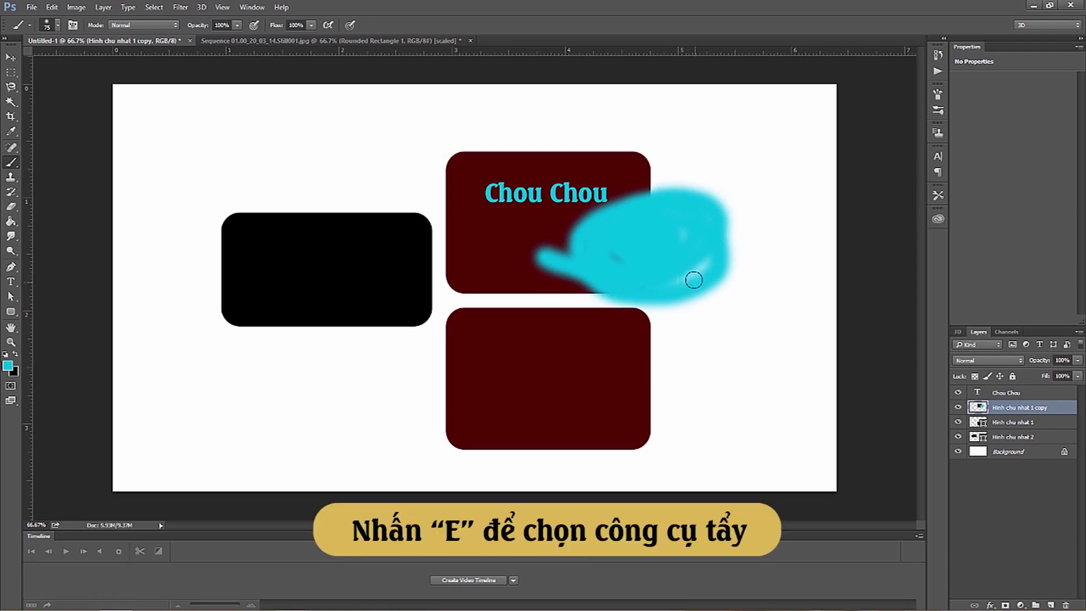
Step: Erase the cyan stroke with a 102 px eraser, leaving a white cut-out in the rectangle
key(e)
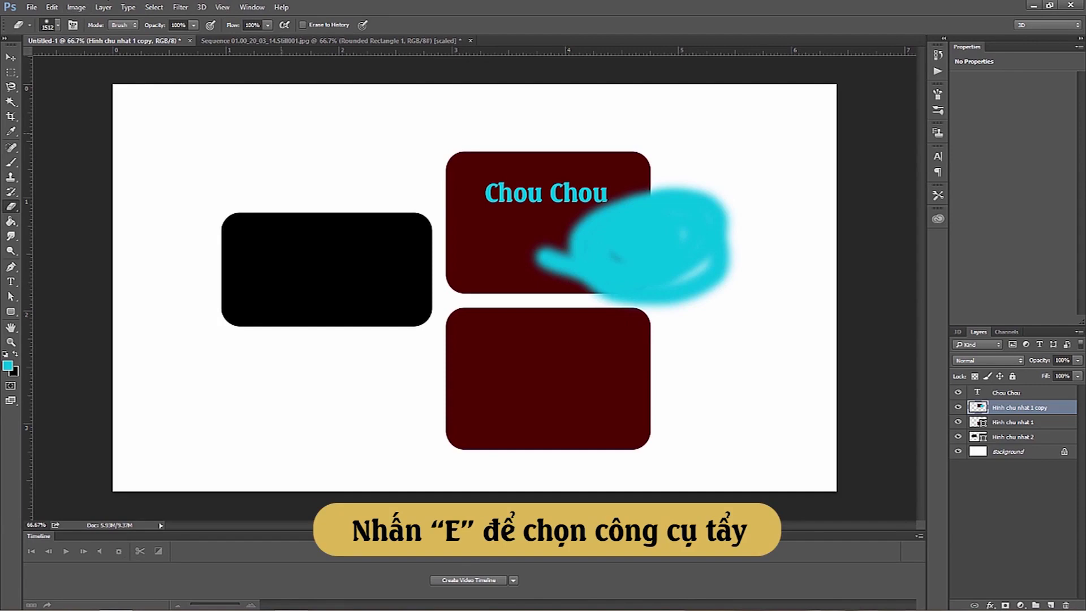
click(57, 25)
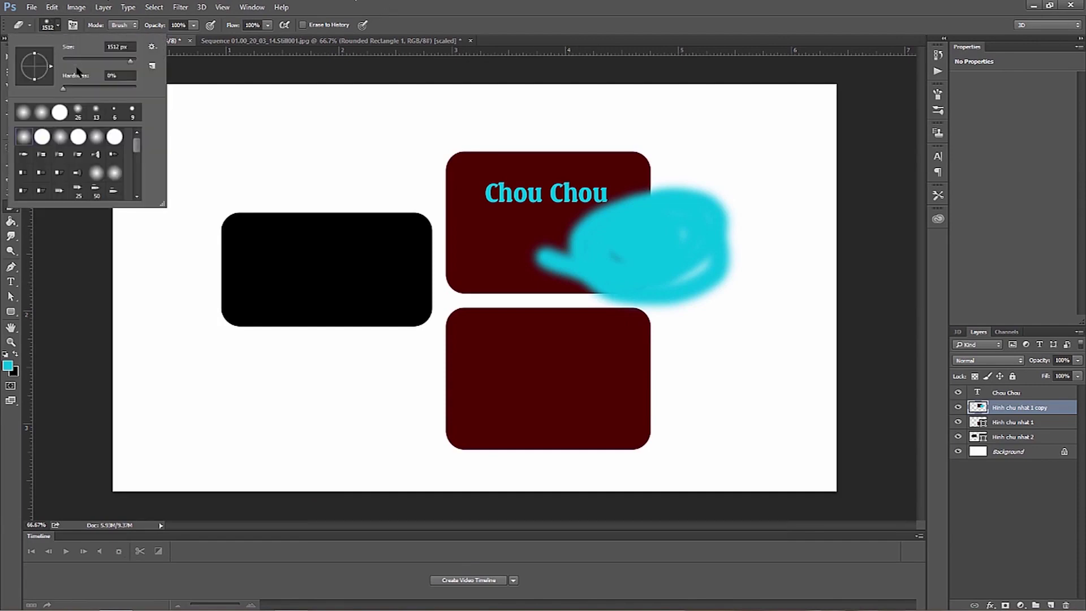
drag(126, 62, 101, 61)
mouse_move(627, 222)
mouse_down()
mouse_move(686, 218)
mouse_move(691, 303)
mouse_move(660, 254)
mouse_move(679, 202)
mouse_move(635, 217)
mouse_move(623, 238)
mouse_up()
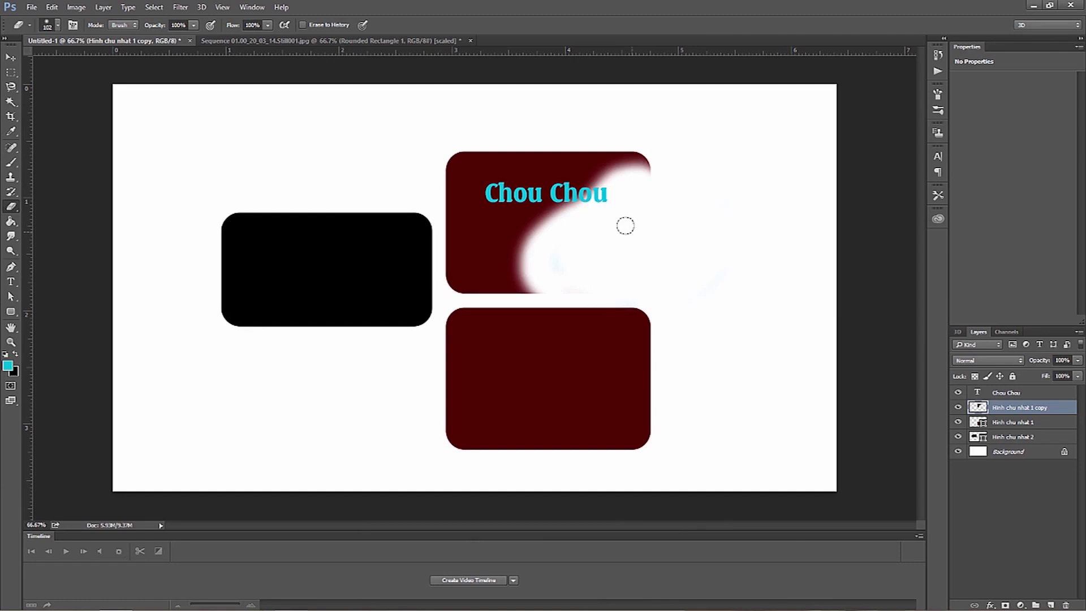
key(g)
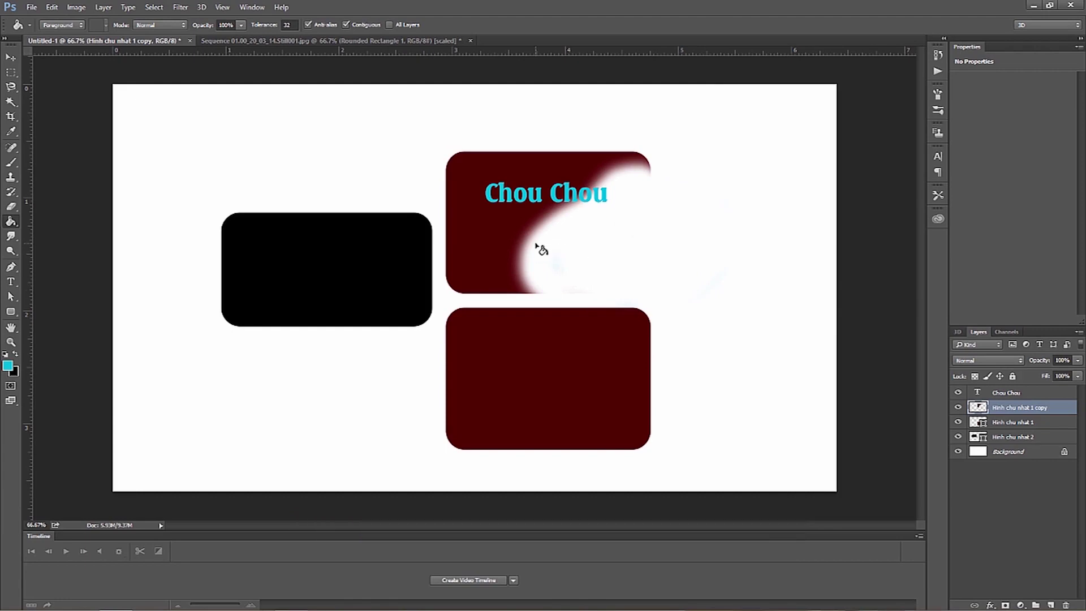
Step: Fill the rectangle and every remaining white gap on the copy layer with cyan
click(535, 244)
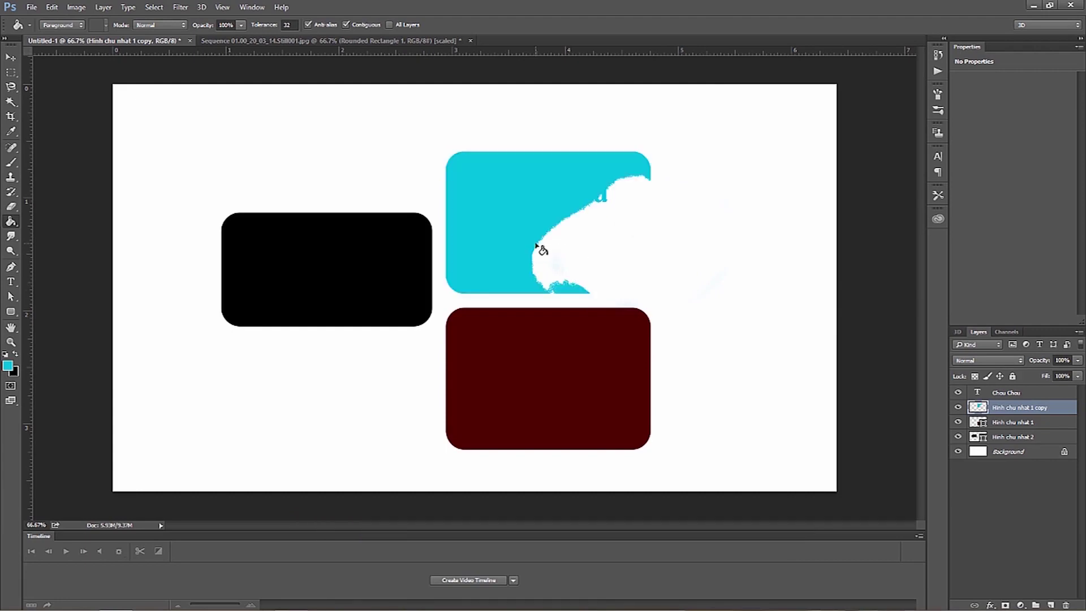
click(687, 252)
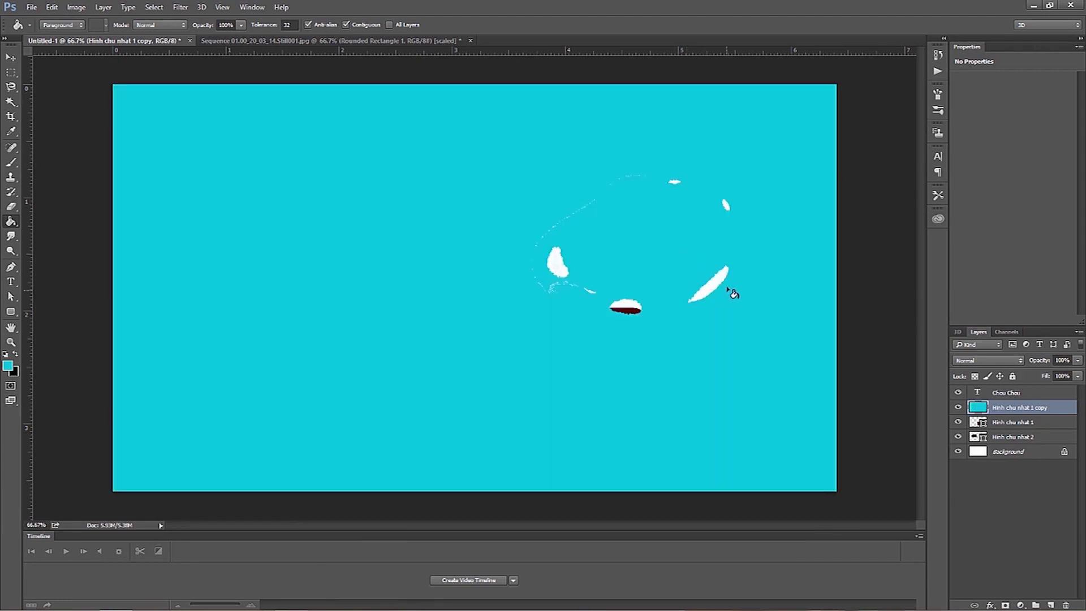
click(714, 286)
click(559, 271)
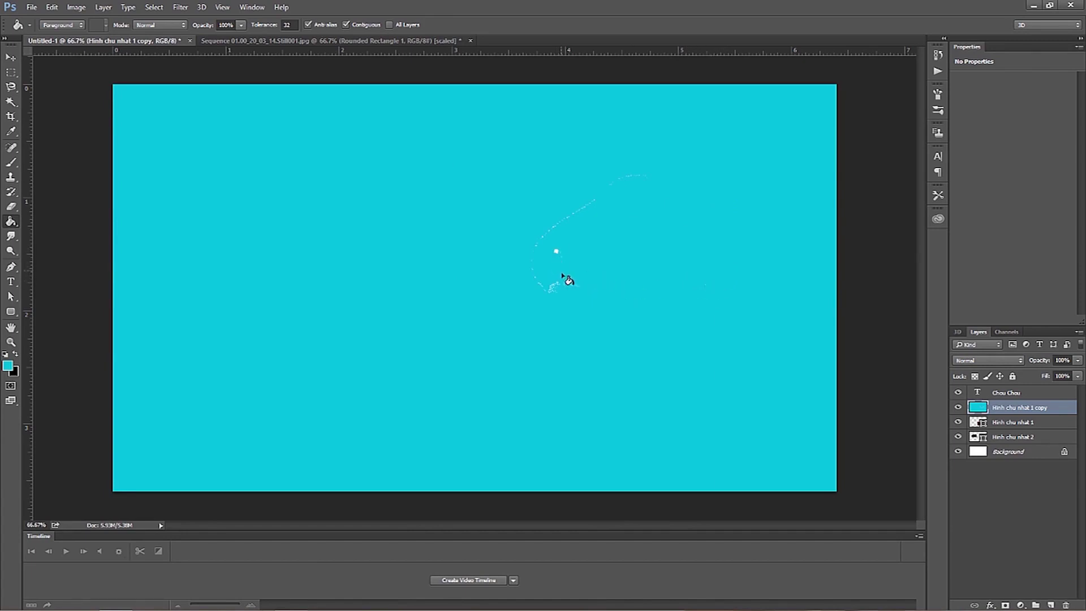
key(e)
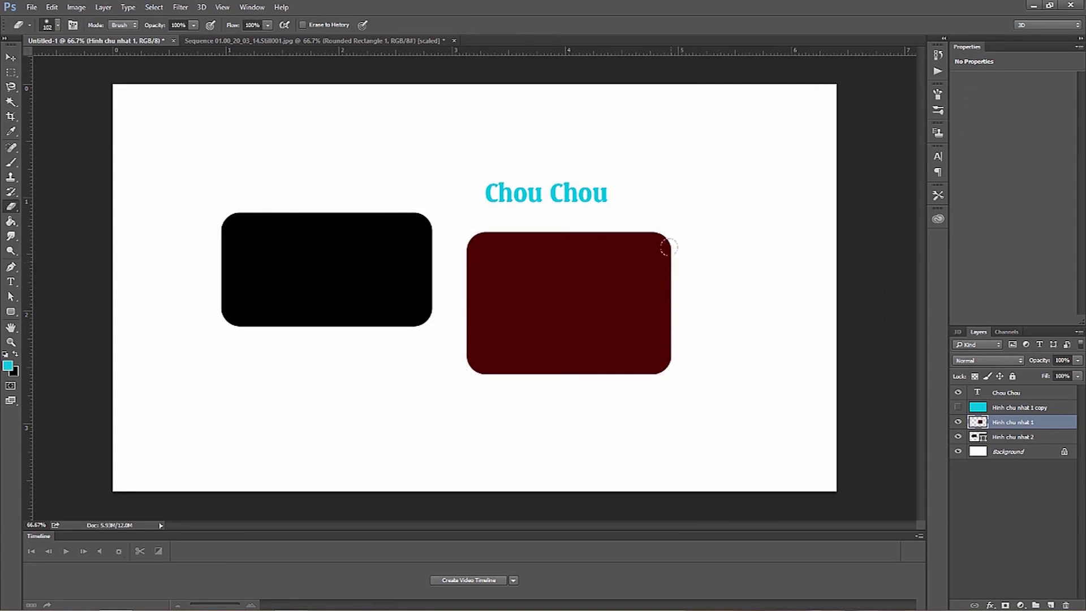
drag(656, 229, 678, 251)
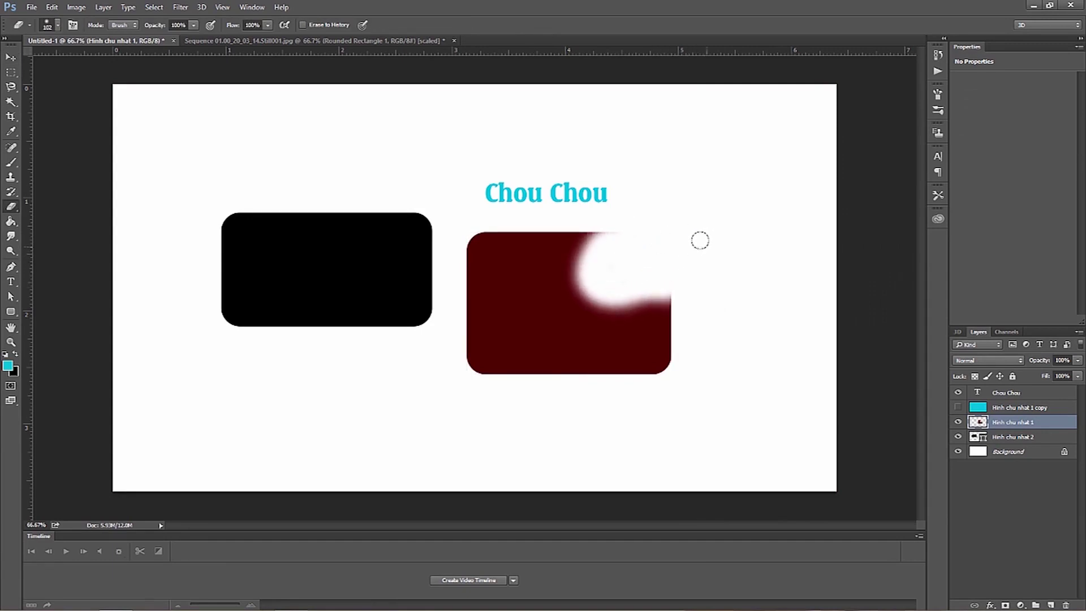
key(v)
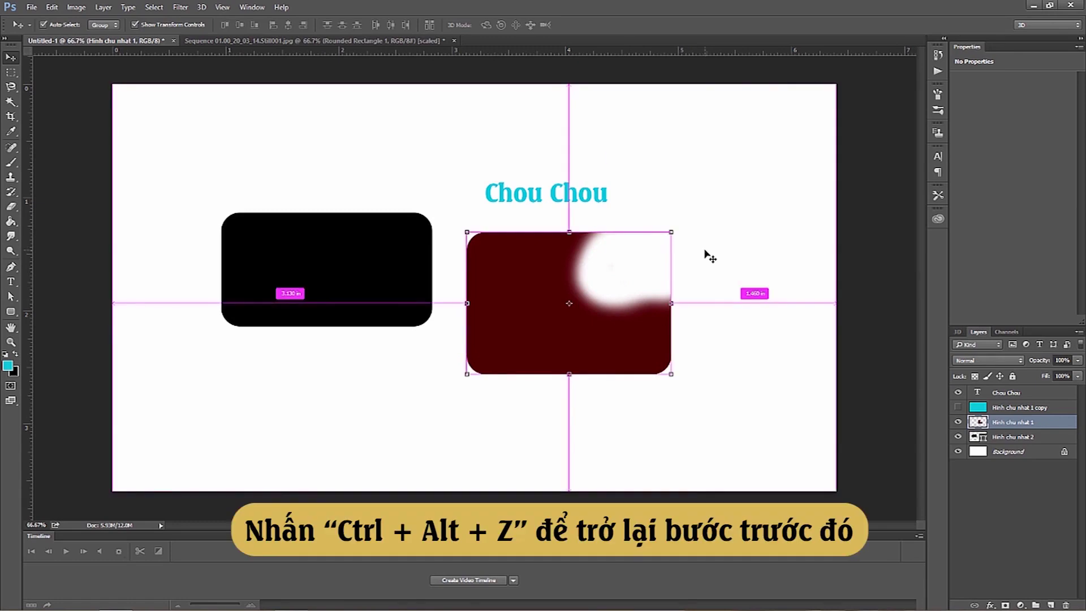
key(ctrl+alt+z)
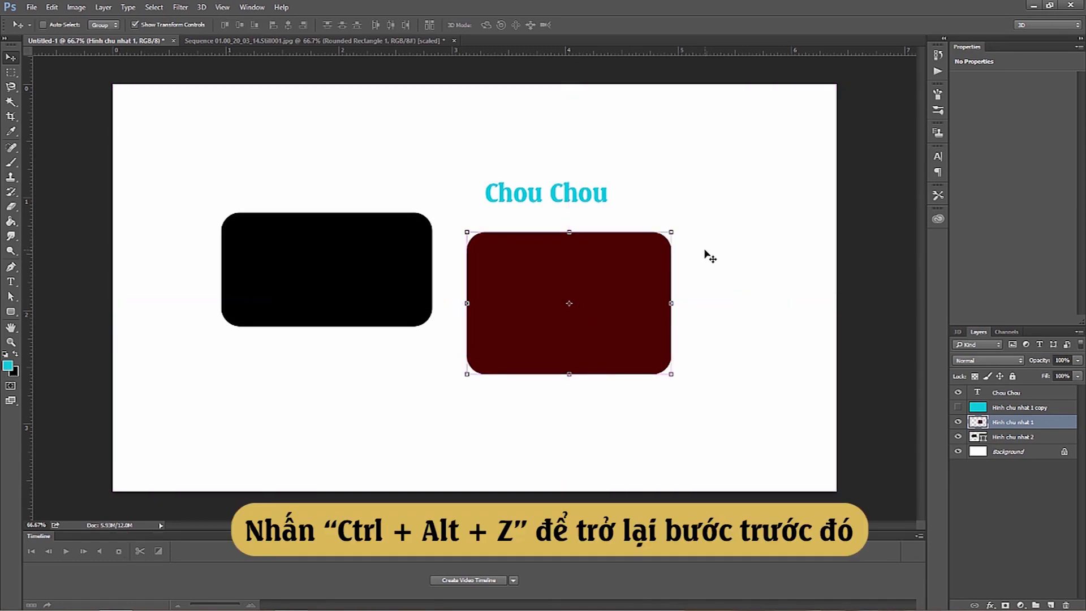
Step: Move the dark-red rectangle down-left and adjust its corner with Free Transform
mouse_move(641, 265)
mouse_down()
mouse_move(606, 293)
mouse_move(618, 295)
mouse_up()
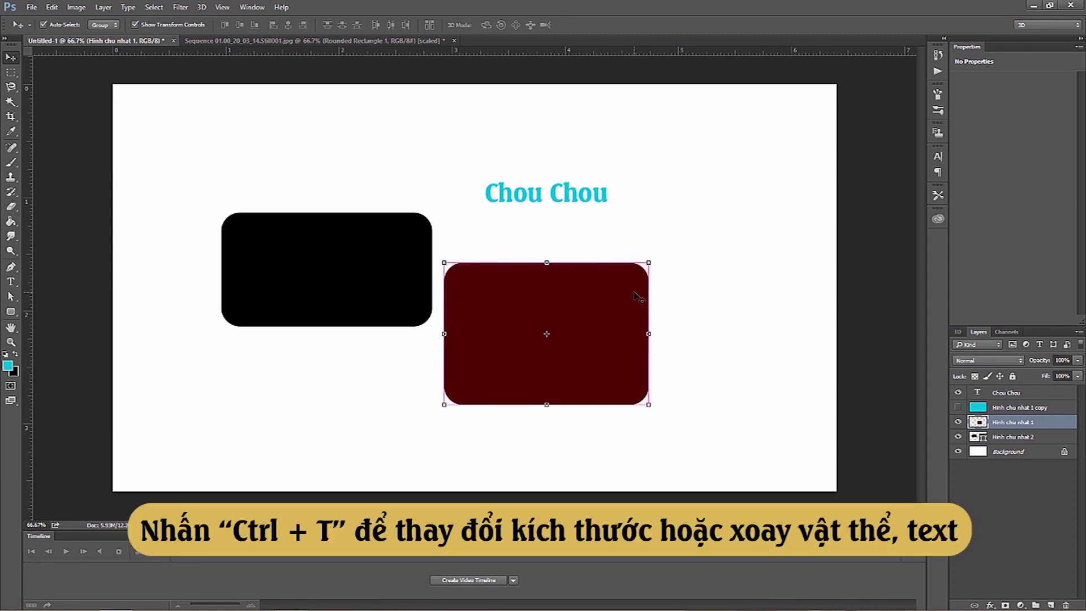
key(ctrl+t)
mouse_move(649, 262)
mouse_down()
mouse_move(735, 176)
mouse_move(612, 287)
mouse_move(728, 209)
mouse_move(648, 259)
mouse_up()
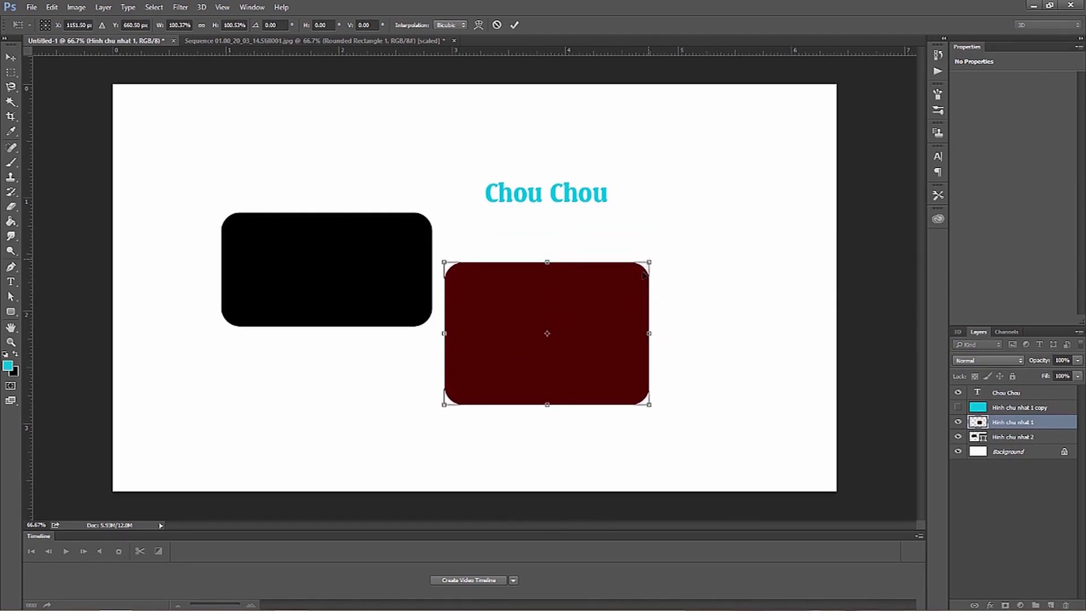
key(Return)
click(1015, 393)
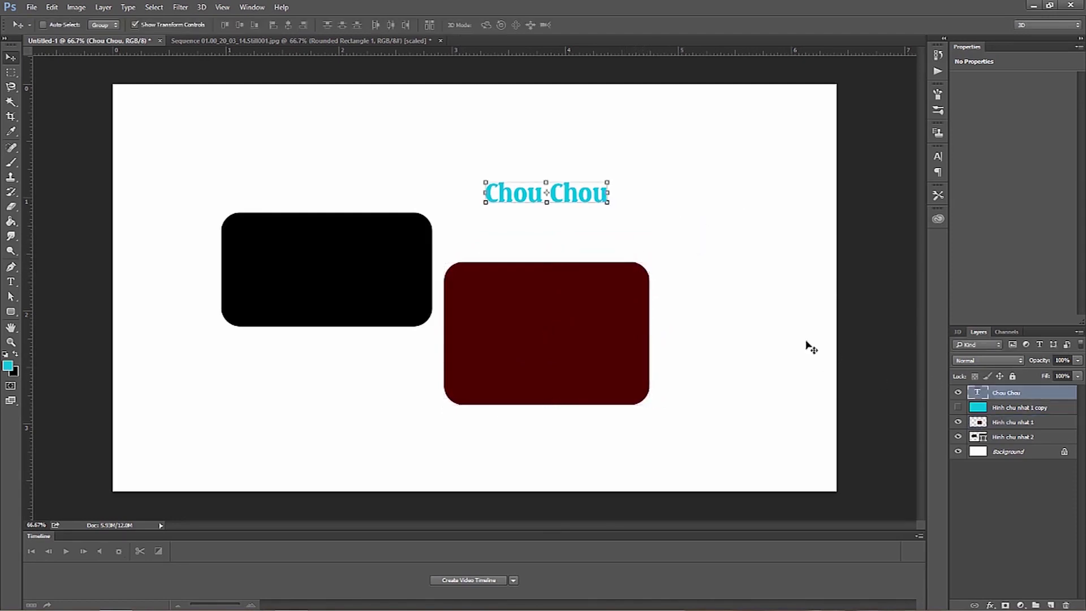
Step: Enlarge the Chou Chou text proportionally with Free Transform
key(ctrl+t)
mouse_move(606, 180)
mouse_down()
mouse_move(661, 169)
mouse_move(628, 172)
mouse_up()
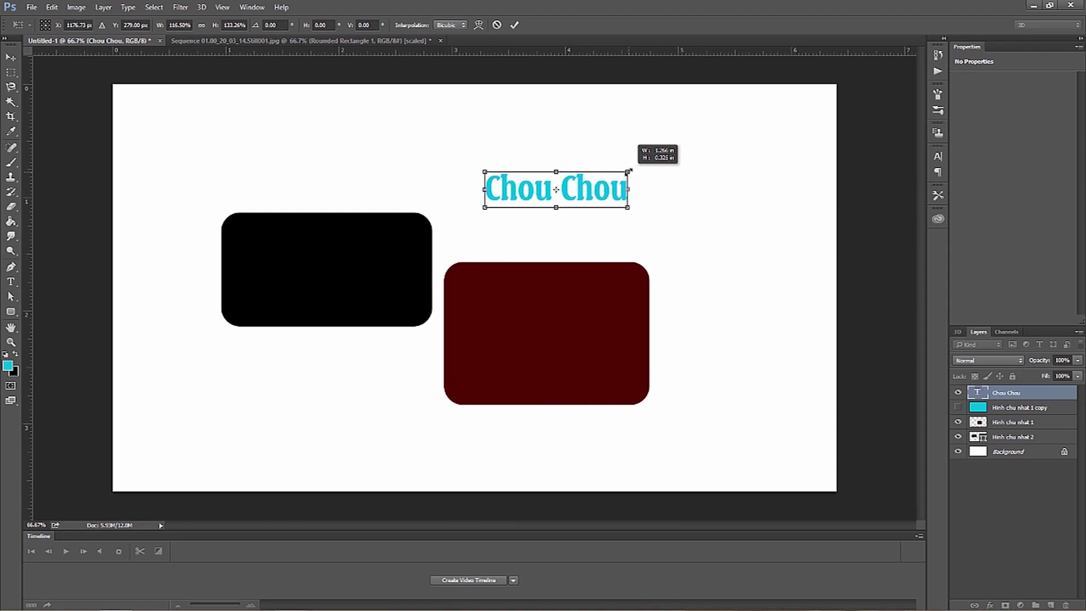
mouse_move(629, 170)
mouse_down()
mouse_move(742, 134)
mouse_move(591, 177)
mouse_move(699, 148)
mouse_move(607, 177)
mouse_up()
key(Return)
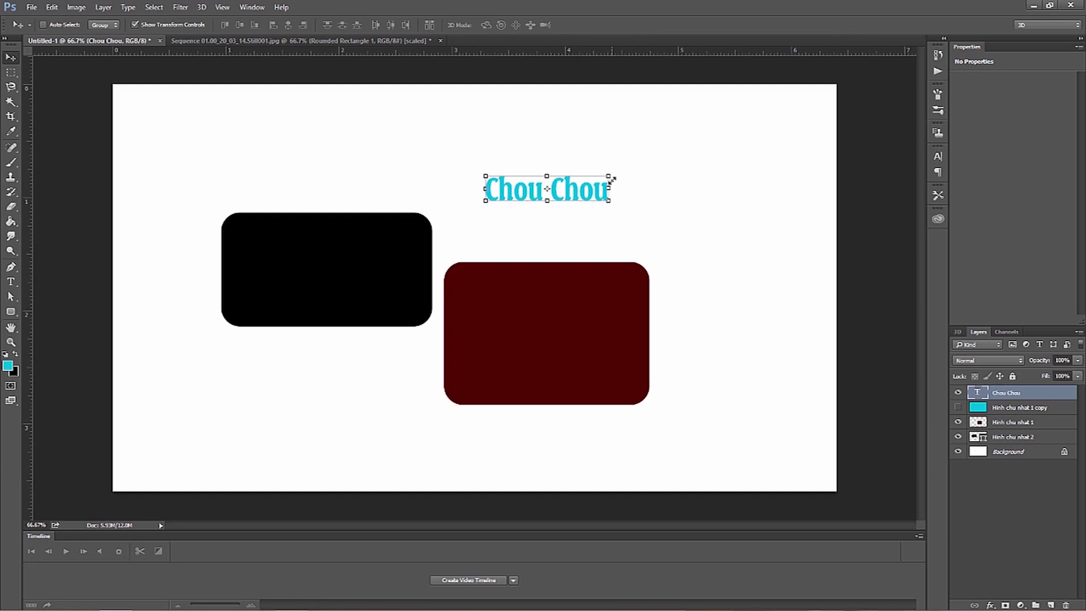
Step: Bring up the Save As dialog for a Photoshop PSD with Layers checked
key(ctrl+s)
click(576, 362)
key(ctrl+s)
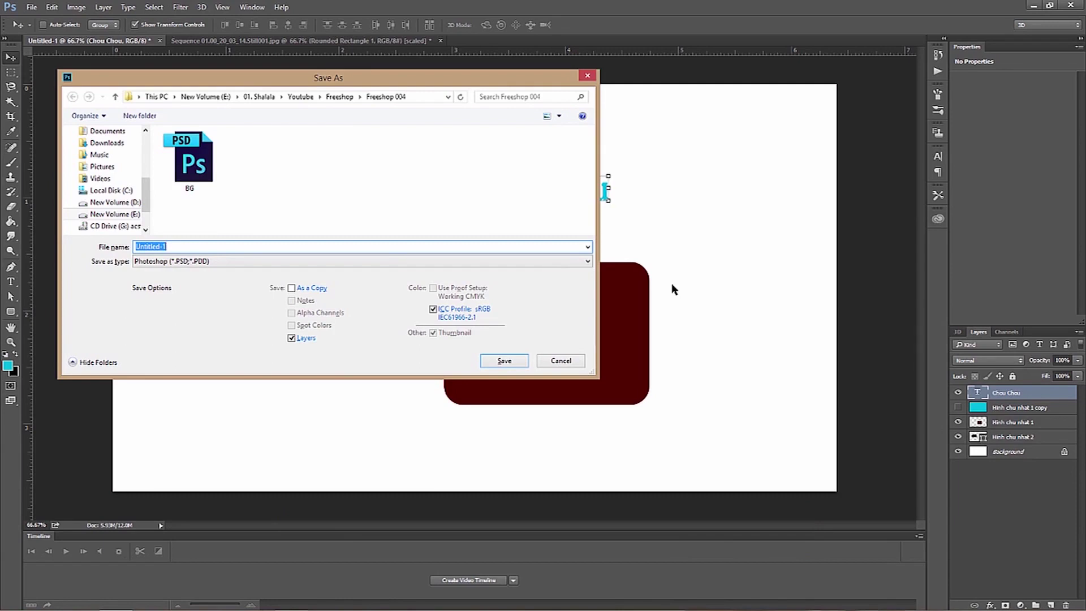
Step: Save the document as 'Phim tat' in Photoshop PSD format in the Freeshop 004 folder
text(P)
click(487, 359)
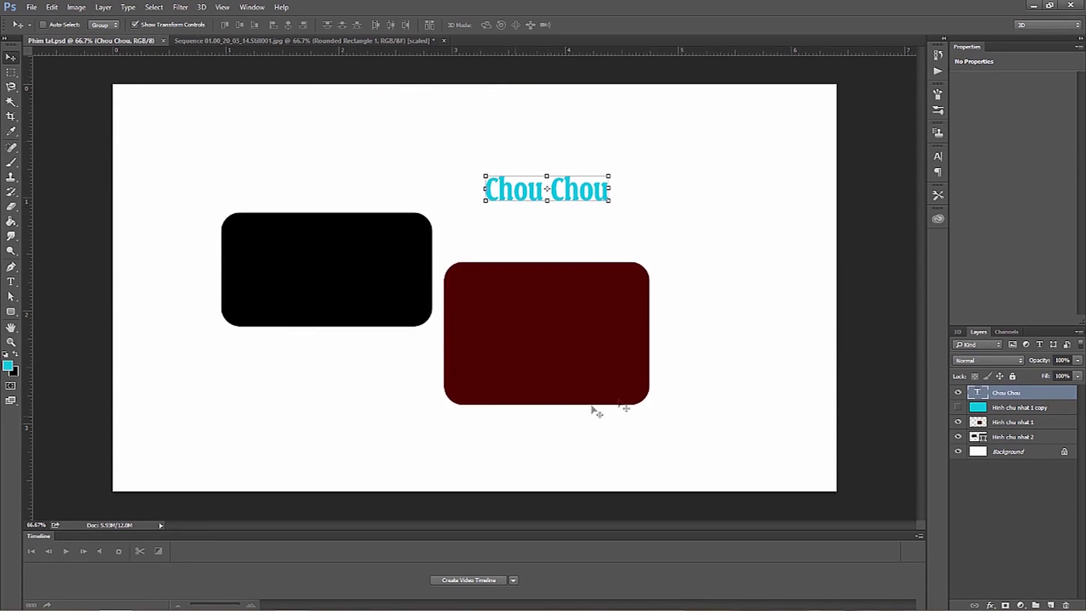
Step: Save a JPEG copy named 'Phim tat' into the Freeshop 004 folder
key(ctrl)
key(ctrl+shift+s)
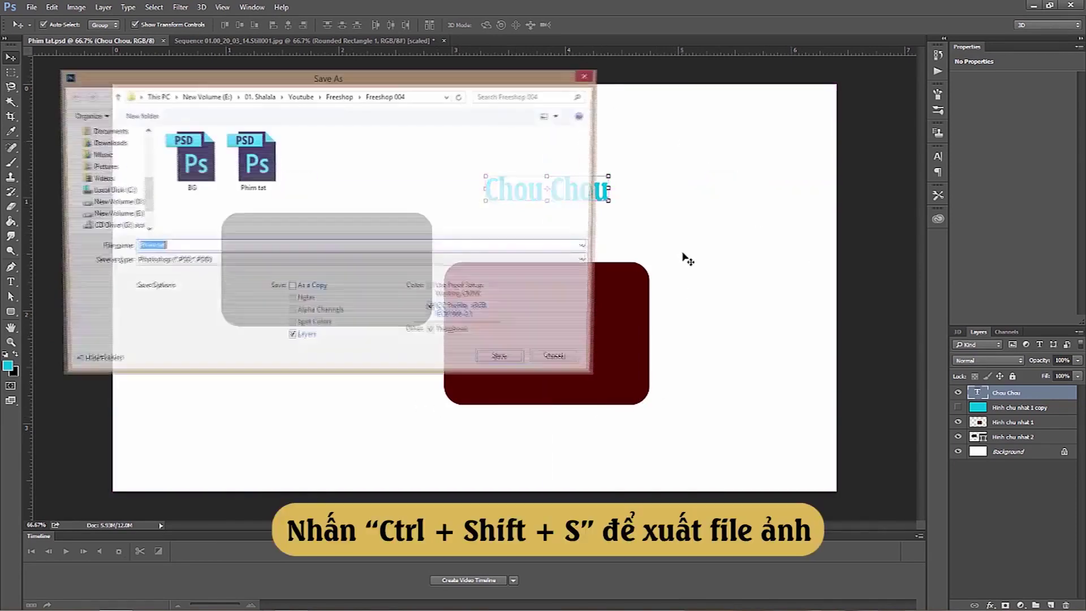
click(347, 262)
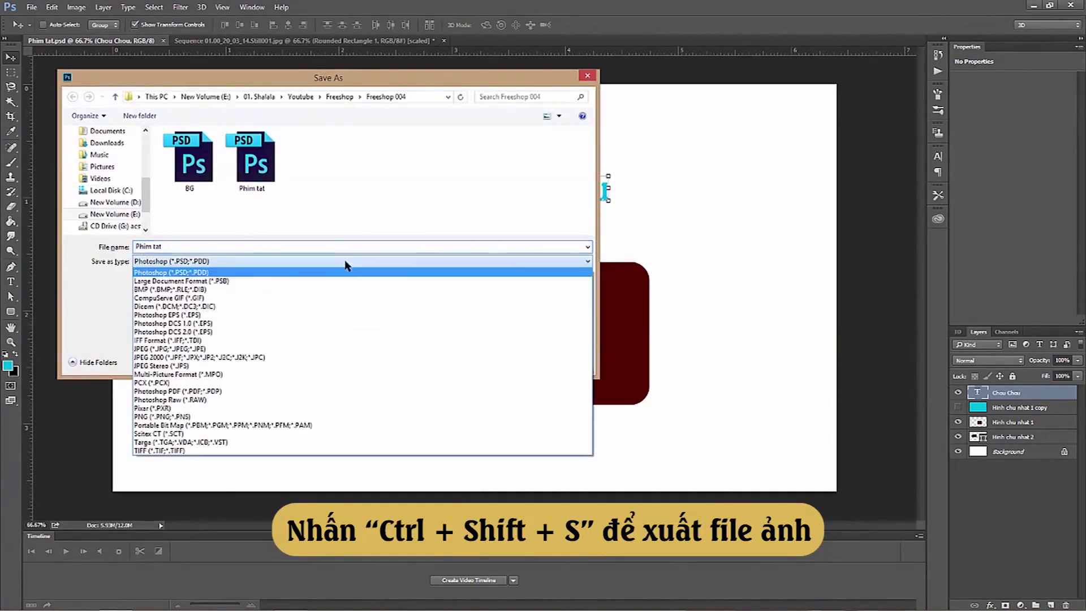
click(277, 349)
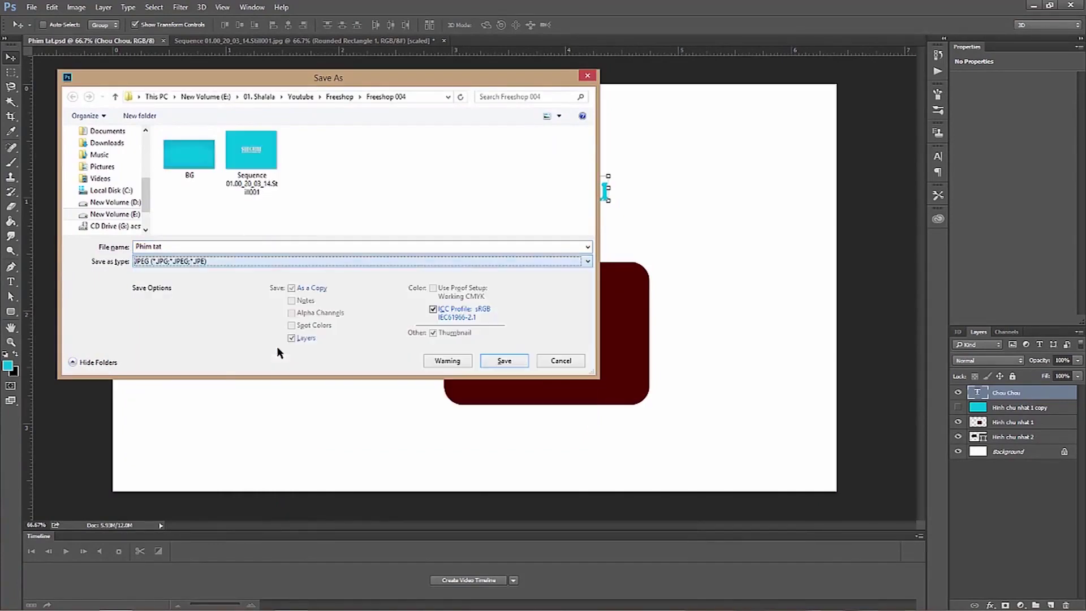
click(500, 359)
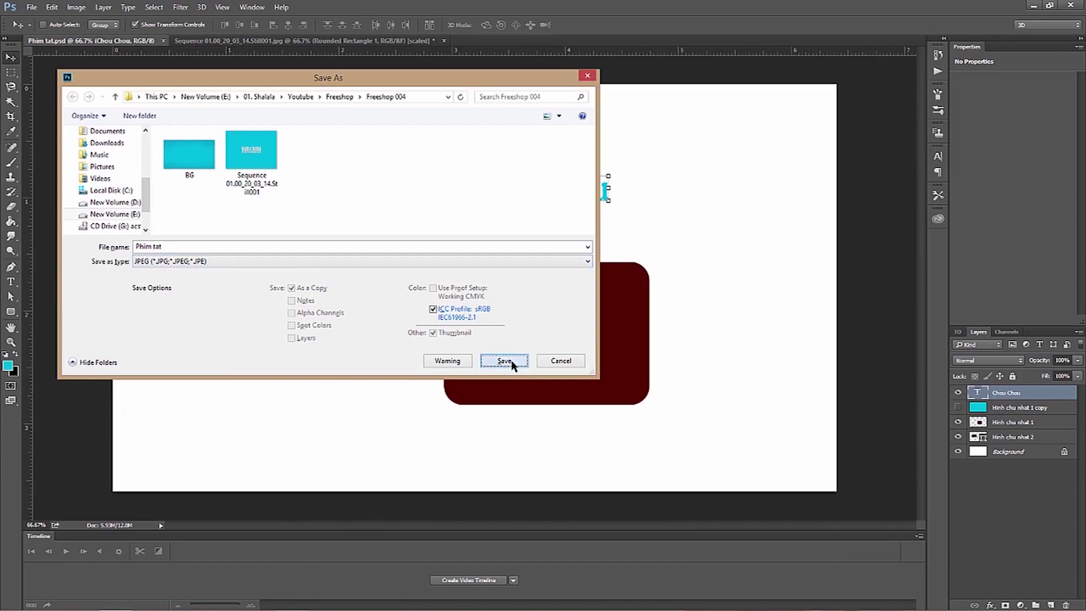